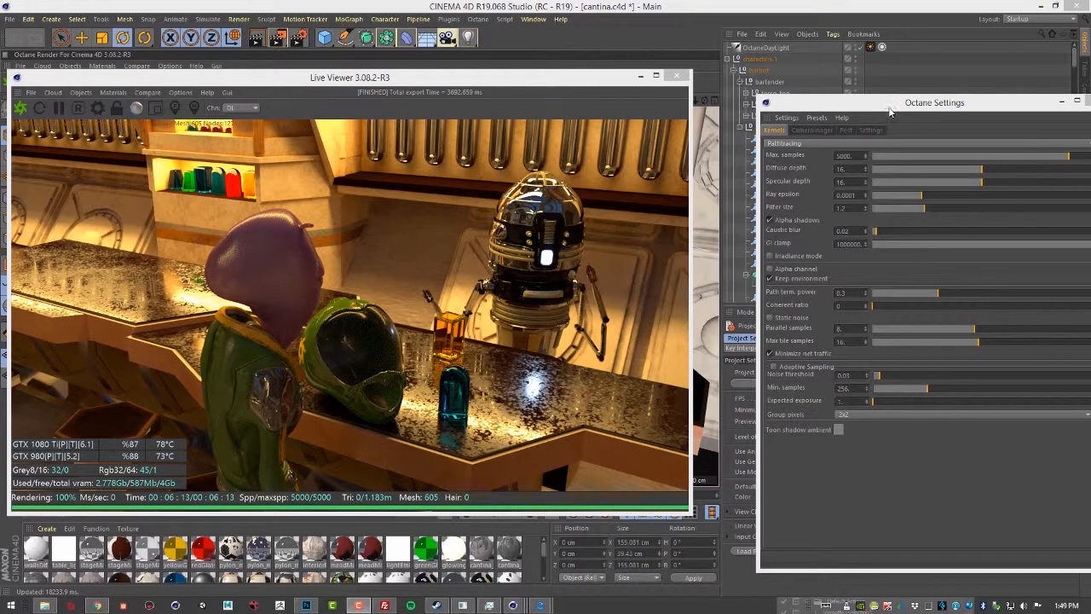
# Step: Place the Octane Settings window beside the Live Viewer and review the available kernel types
pyautogui.moveTo(891, 107); pyautogui.dragTo(834, 101)
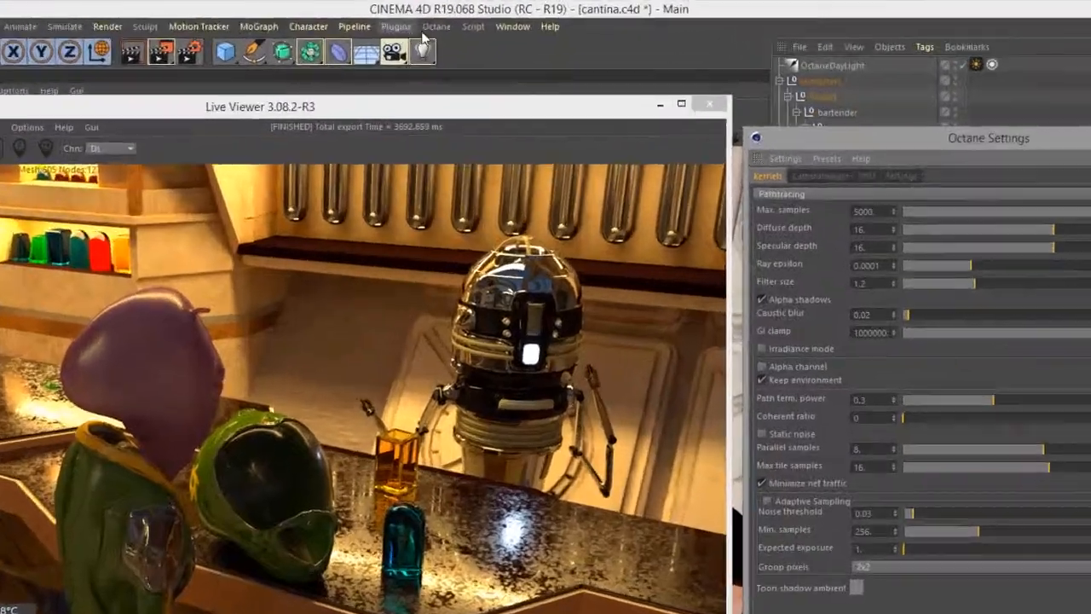
pyautogui.click(478, 19)
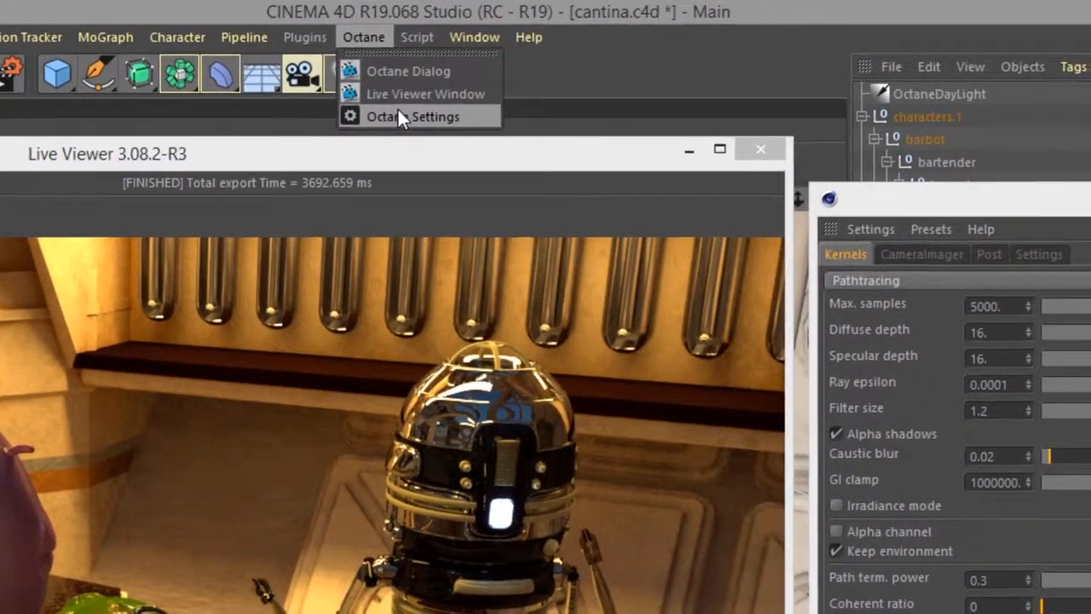
pyautogui.click(401, 116)
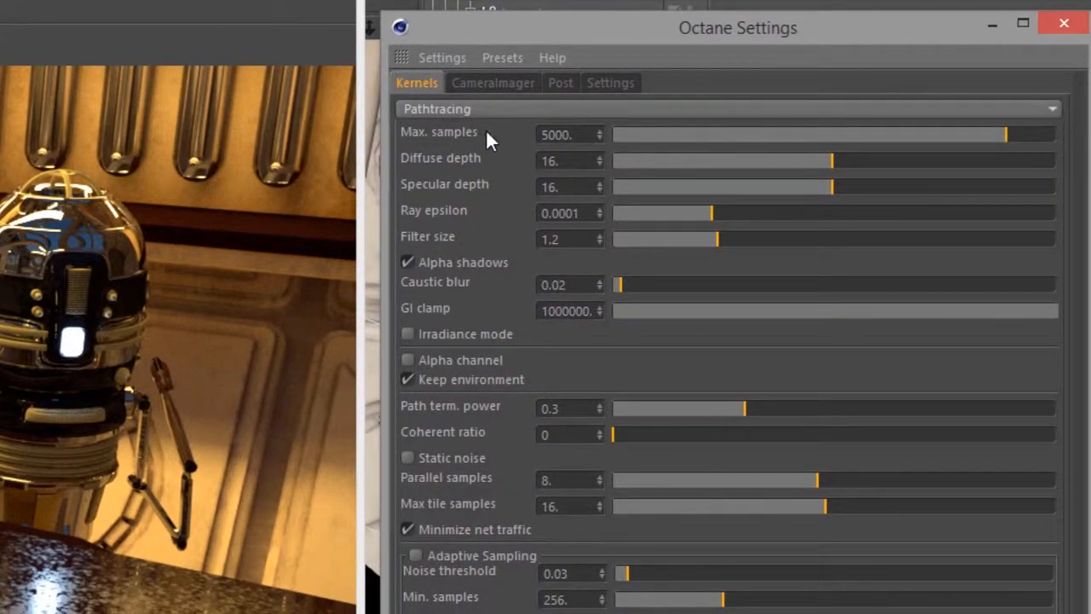
pyautogui.click(430, 111)
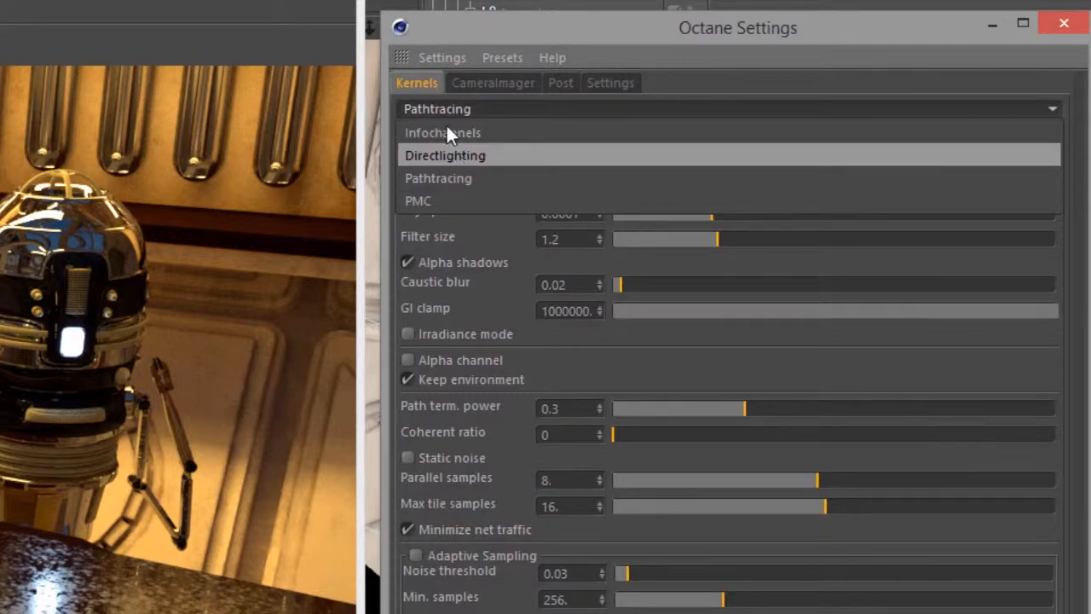
pyautogui.click(456, 47)
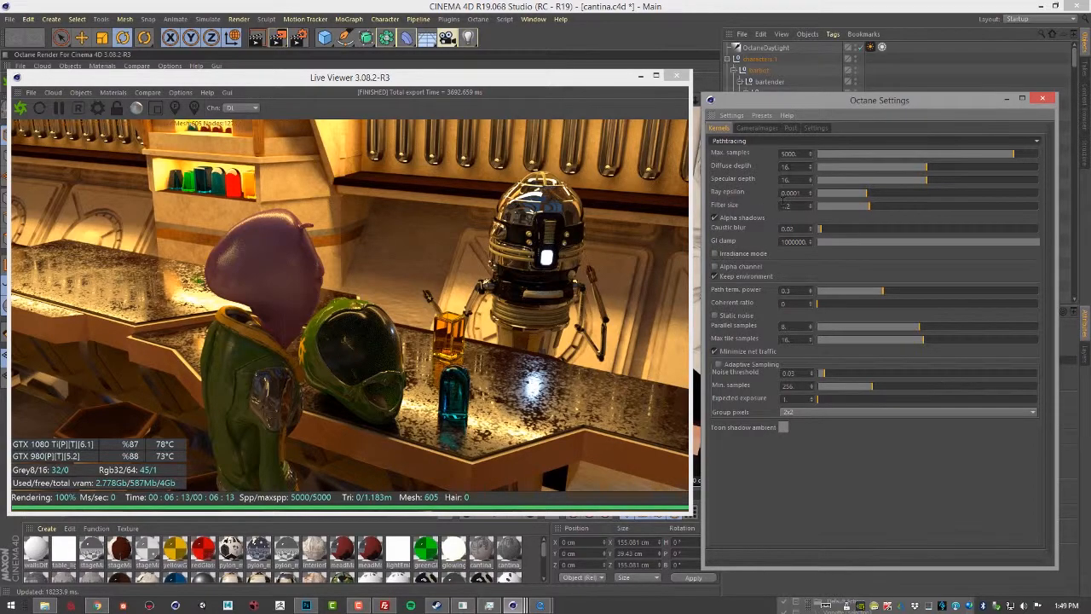
# Step: Choose the Pathtracing kernel and set the Live Viewer channel to PT
pyautogui.click(796, 142)
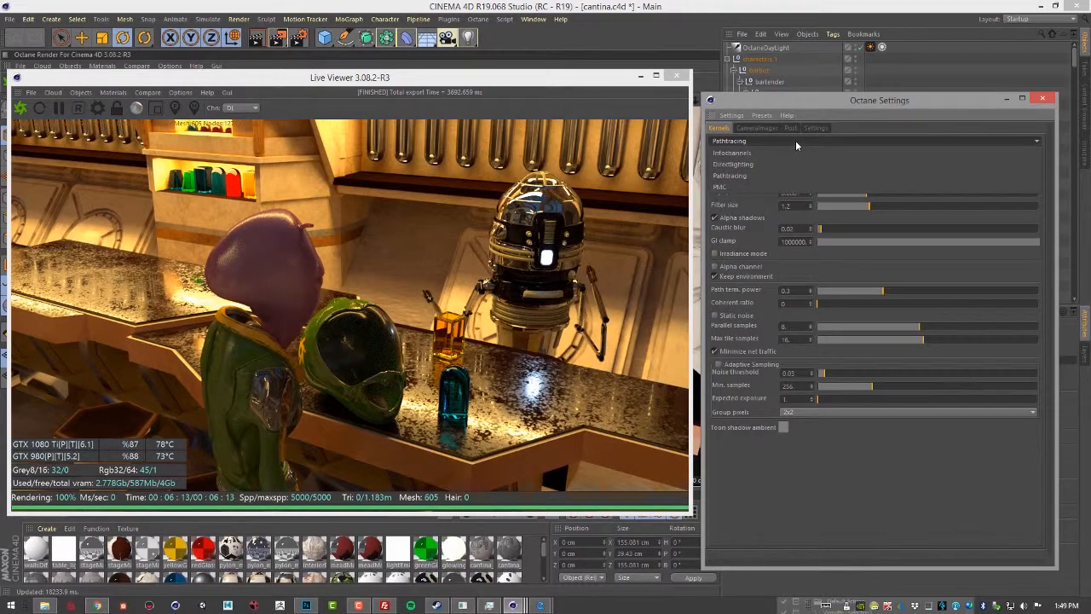
pyautogui.click(743, 176)
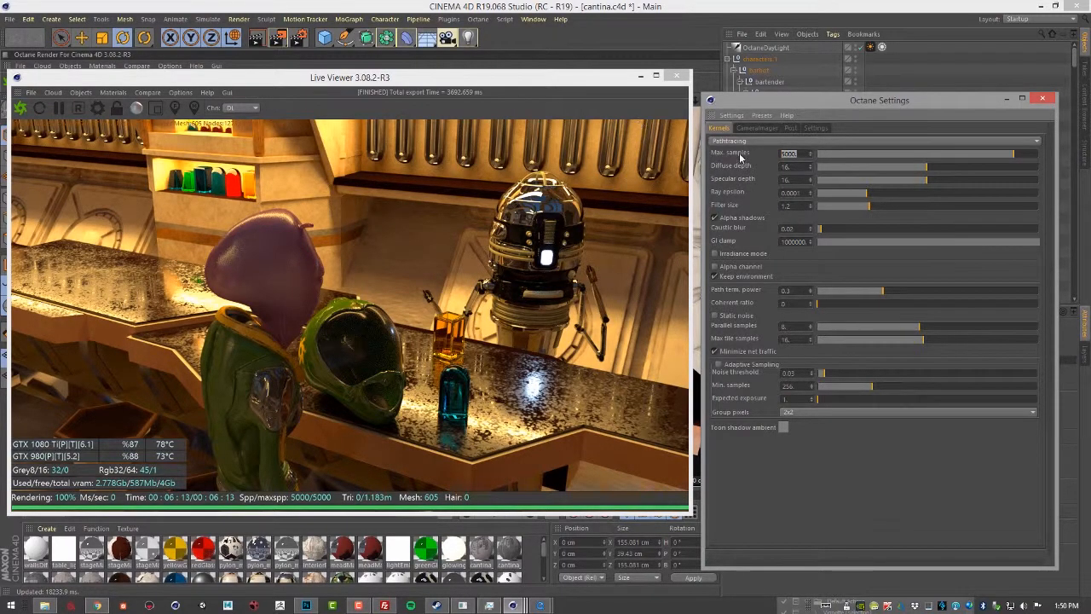
pyautogui.click(251, 109)
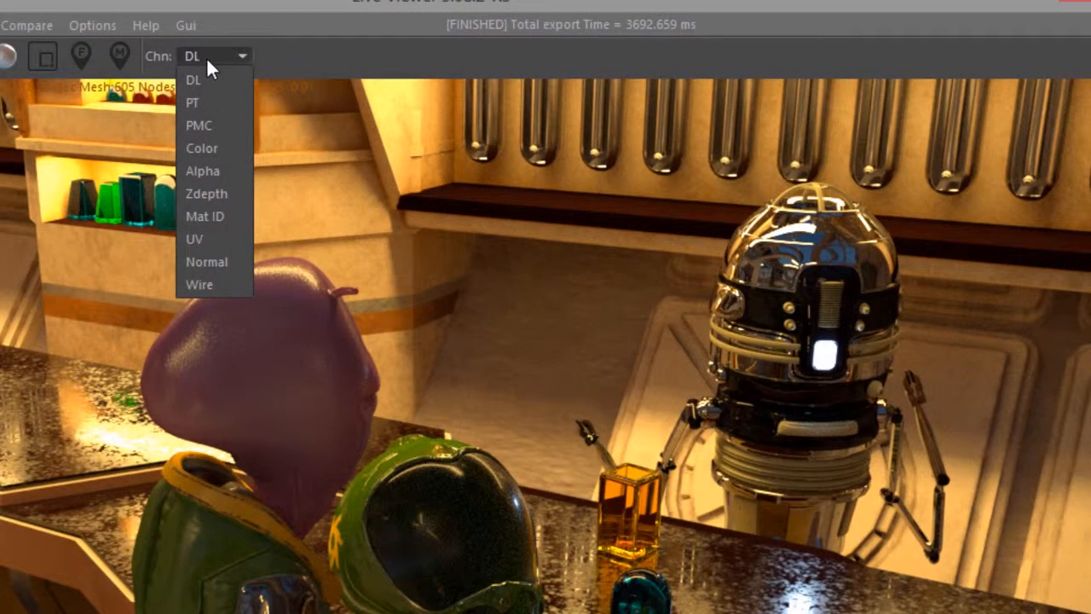
pyautogui.click(213, 102)
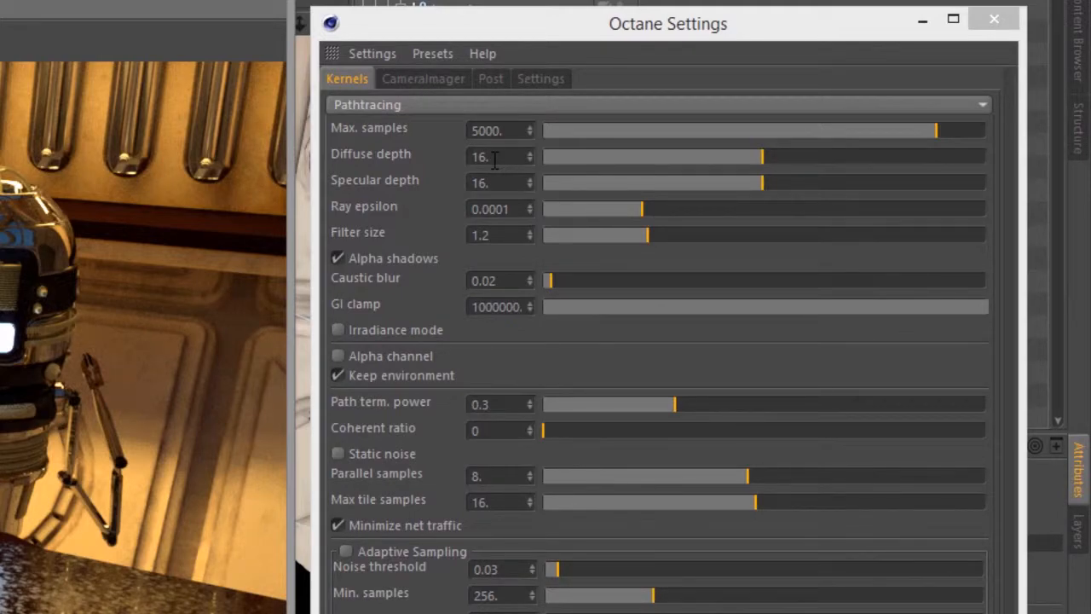
# Step: Test the specular depth at 0, 3 and 8 on the cantina render
pyautogui.doubleClick(482, 157)
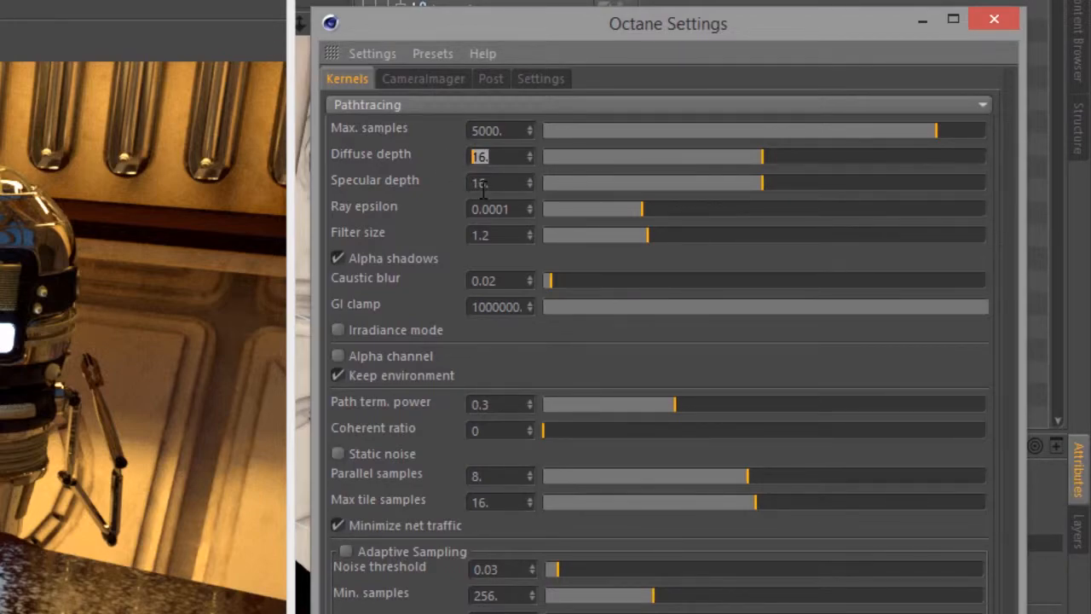
pyautogui.moveTo(710, 185); pyautogui.dragTo(527, 195)
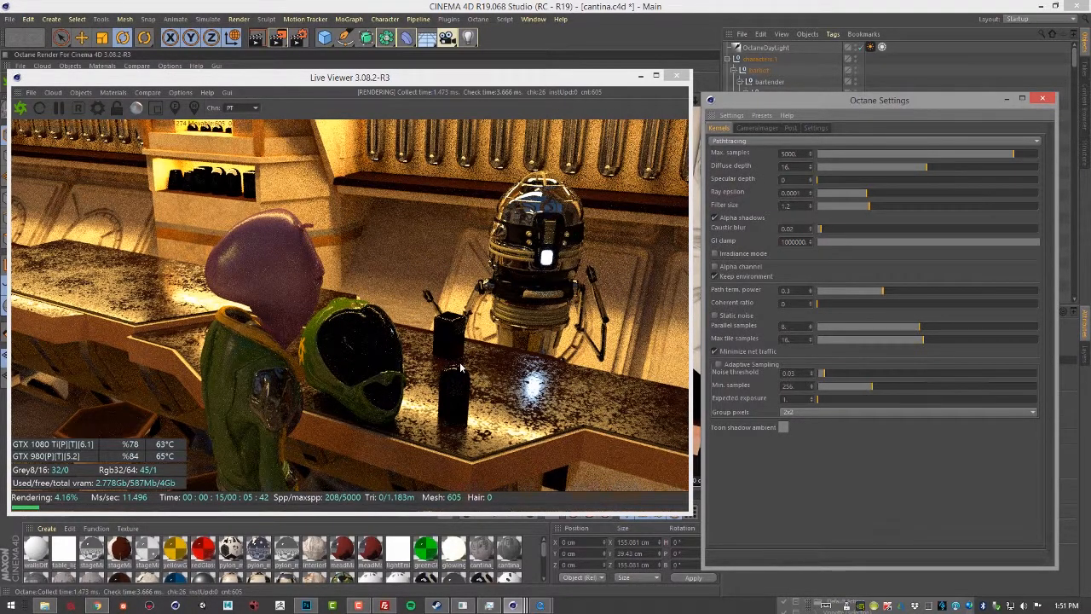
pyautogui.click(826, 181)
pyautogui.moveTo(828, 182); pyautogui.dragTo(838, 181)
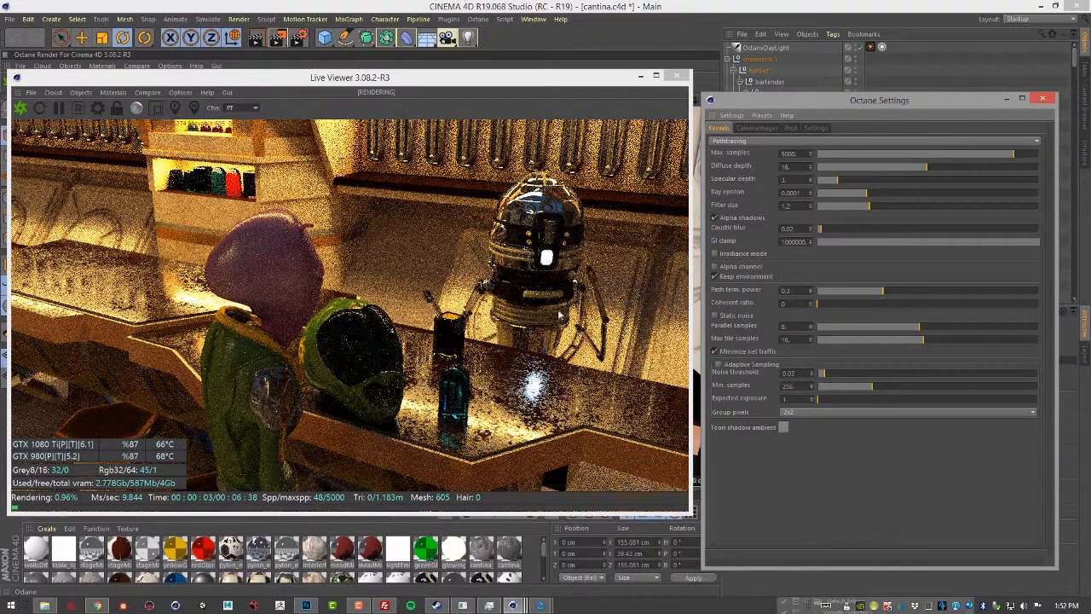
pyautogui.moveTo(837, 179); pyautogui.dragTo(870, 180)
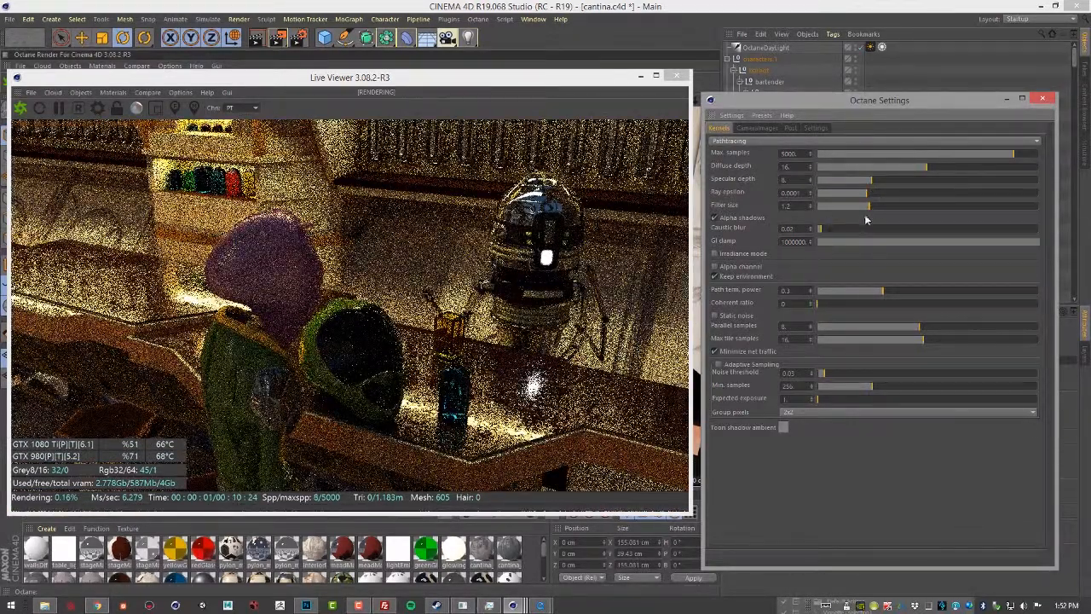
# Step: Test the diffuse depth at 0 and 10, restore it to 16, and try a higher ray epsilon
pyautogui.moveTo(918, 180); pyautogui.dragTo(792, 176)
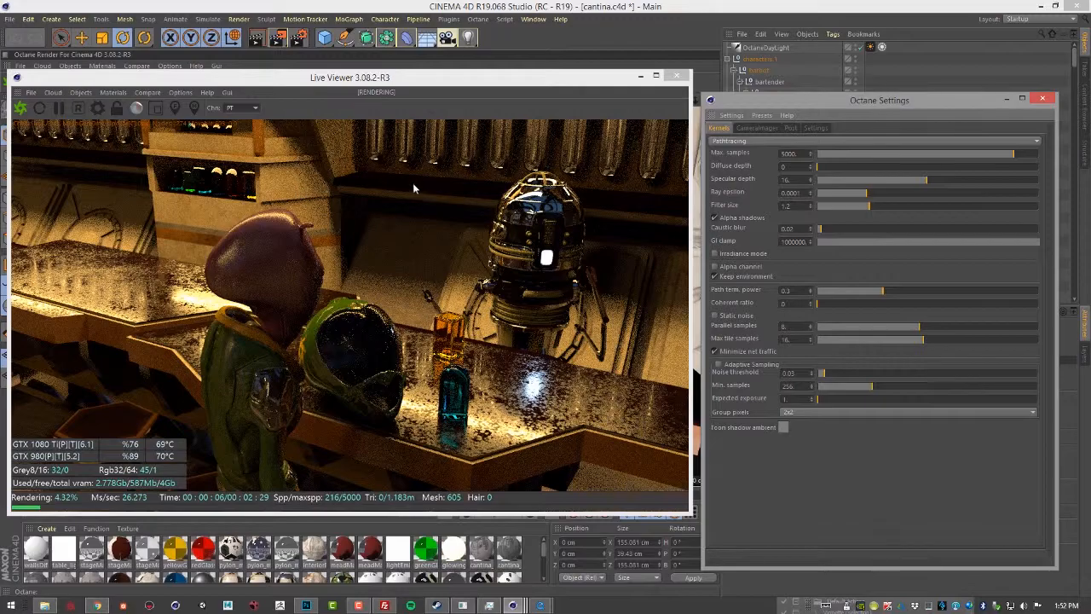
pyautogui.moveTo(821, 170); pyautogui.dragTo(885, 168)
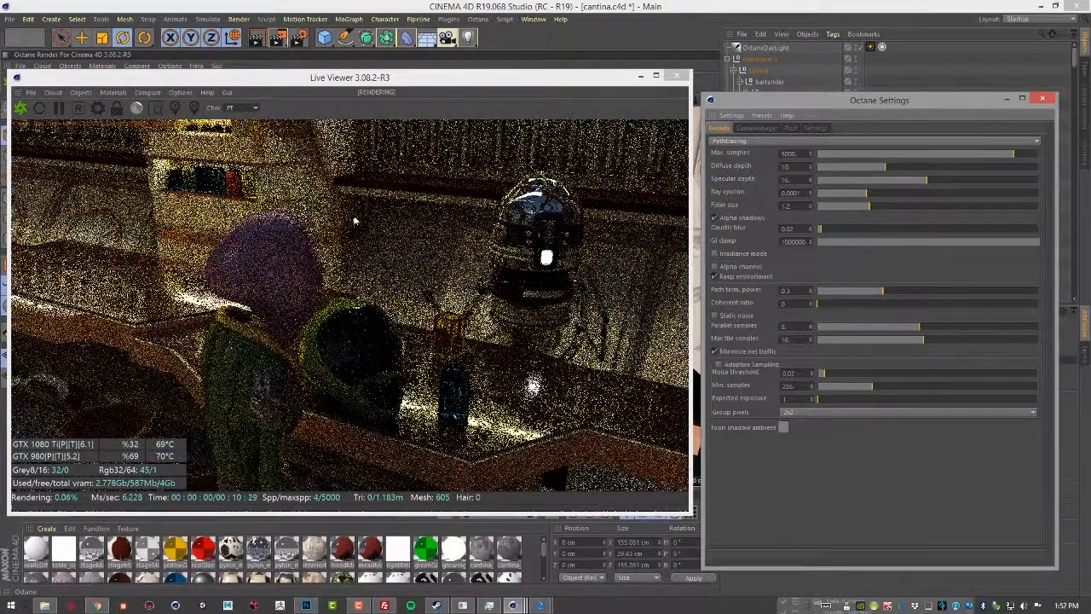
pyautogui.moveTo(885, 169); pyautogui.dragTo(932, 173)
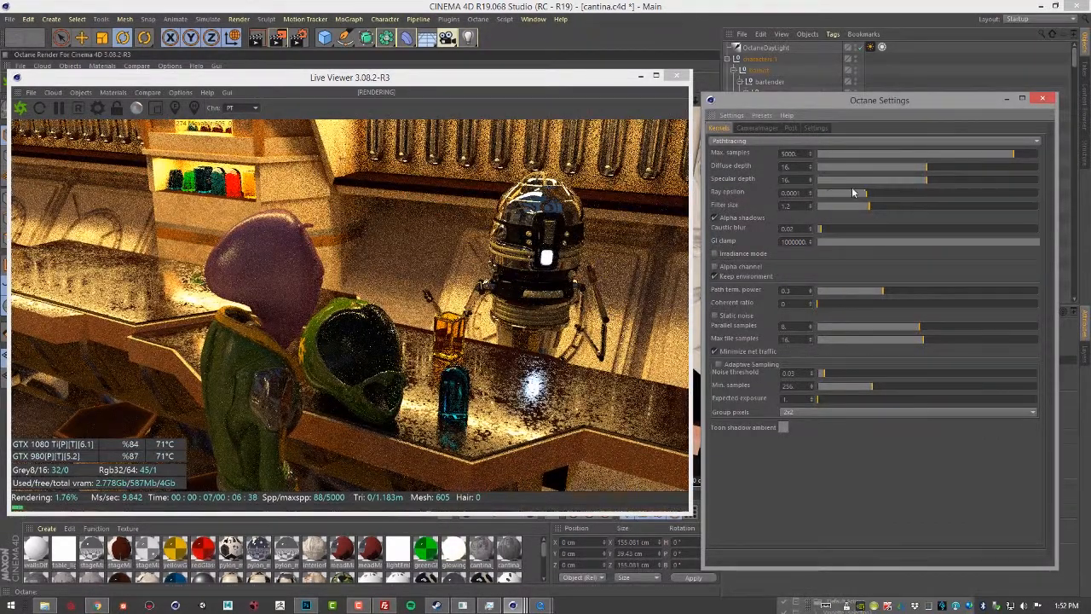
pyautogui.moveTo(866, 192); pyautogui.dragTo(927, 193)
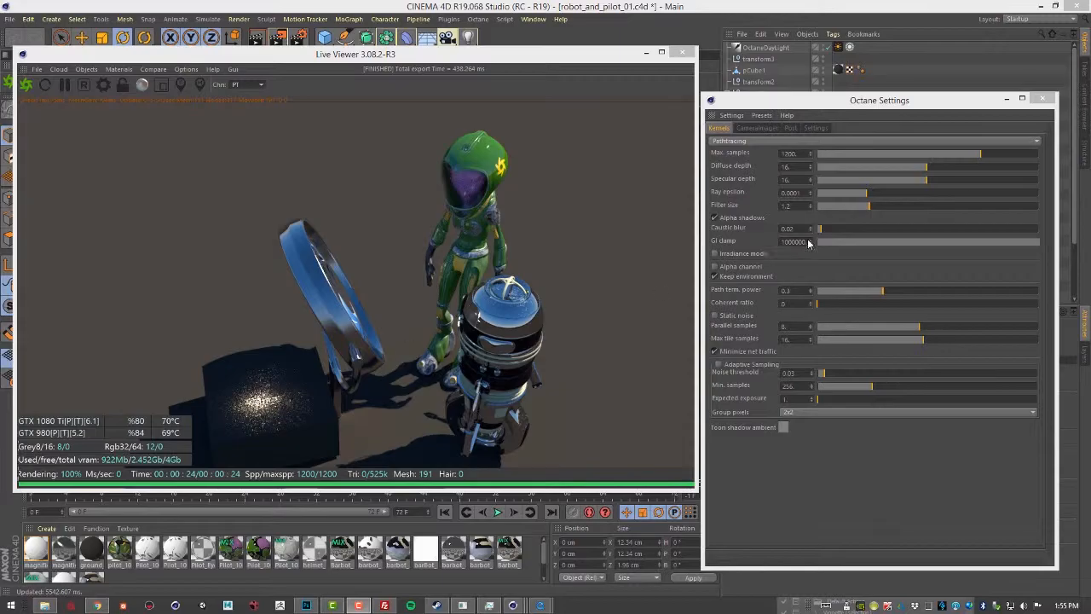
# Step: Try the caustic blur at about 0.18 and 0.13, and the GI clamp at its minimum, about 601 and about 304
pyautogui.moveTo(821, 232); pyautogui.dragTo(857, 239)
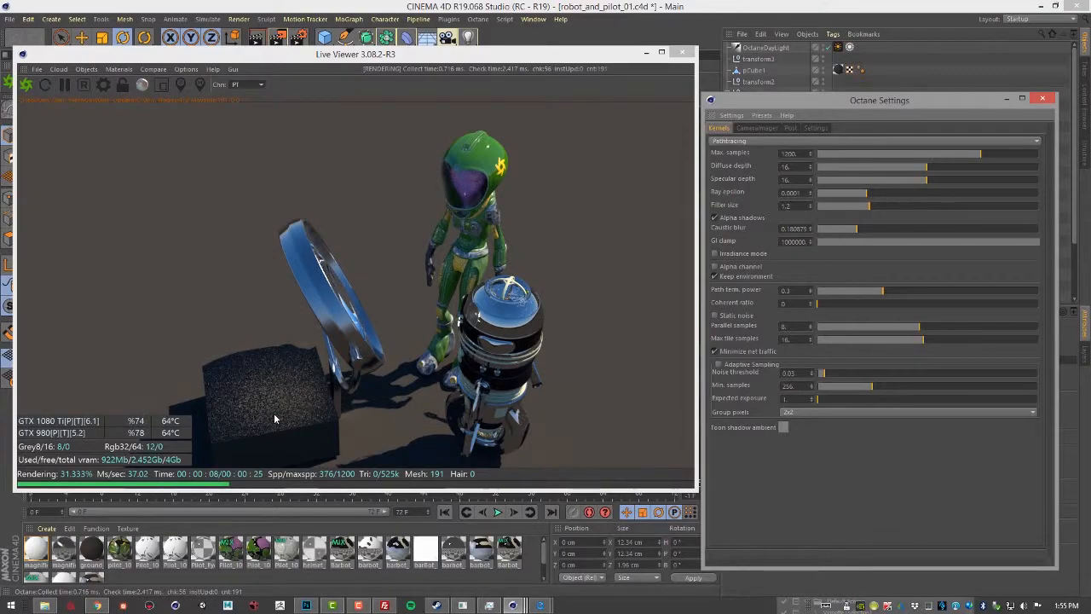
pyautogui.moveTo(846, 233); pyautogui.dragTo(845, 231)
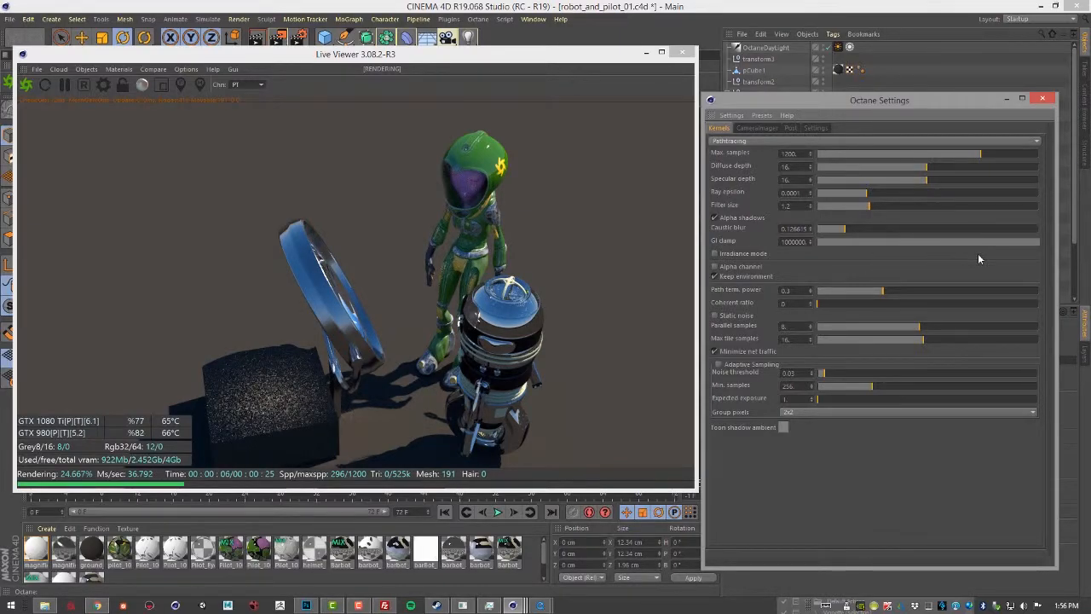
pyautogui.moveTo(1032, 249); pyautogui.dragTo(811, 244)
pyautogui.click(824, 243)
pyautogui.moveTo(823, 243); pyautogui.dragTo(965, 250)
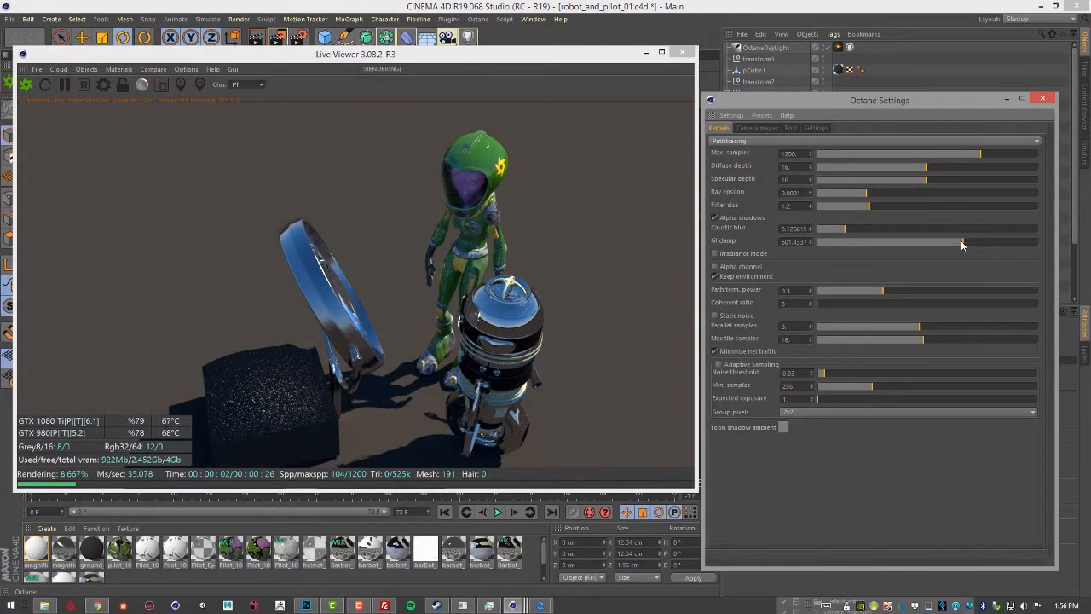
pyautogui.moveTo(961, 245); pyautogui.dragTo(954, 243)
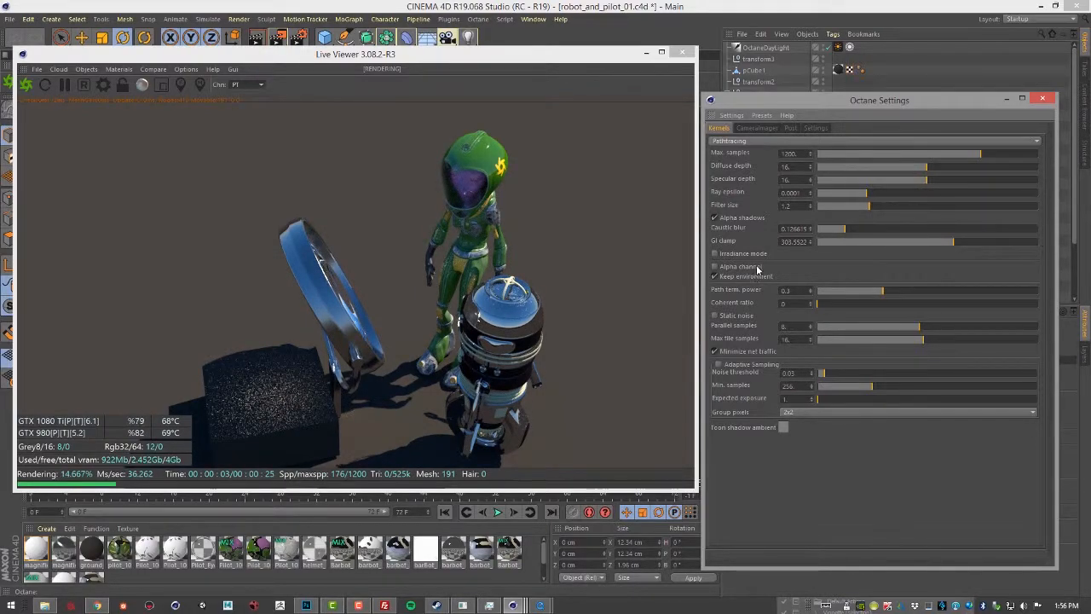
# Step: Lower the caustic blur to about 0.023, test the GI clamp at about 8.5, and raise it to about 42603
pyautogui.click(822, 229)
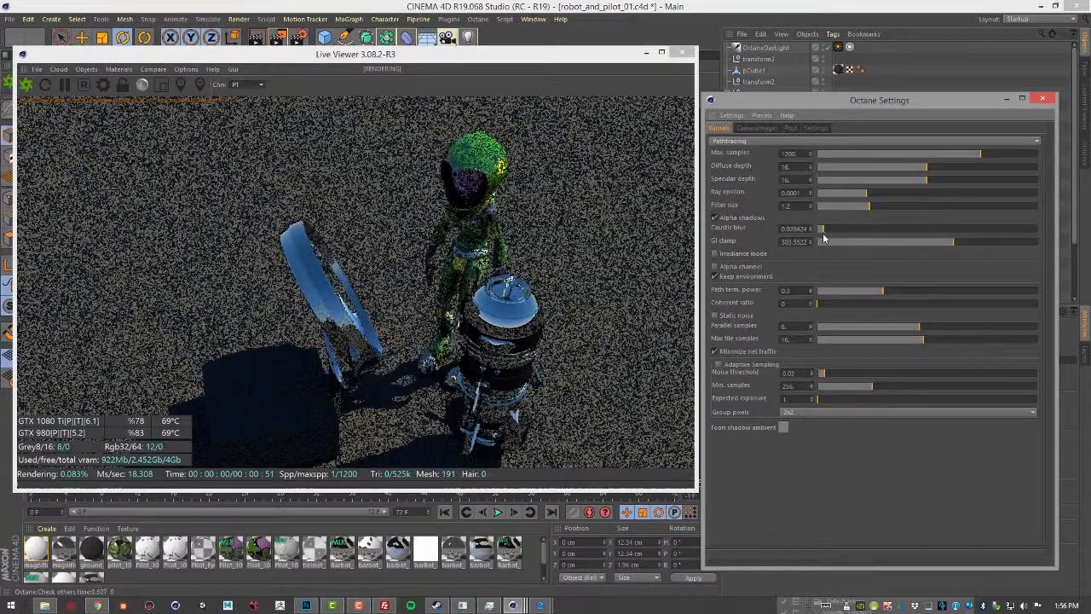
pyautogui.moveTo(947, 245); pyautogui.dragTo(915, 247)
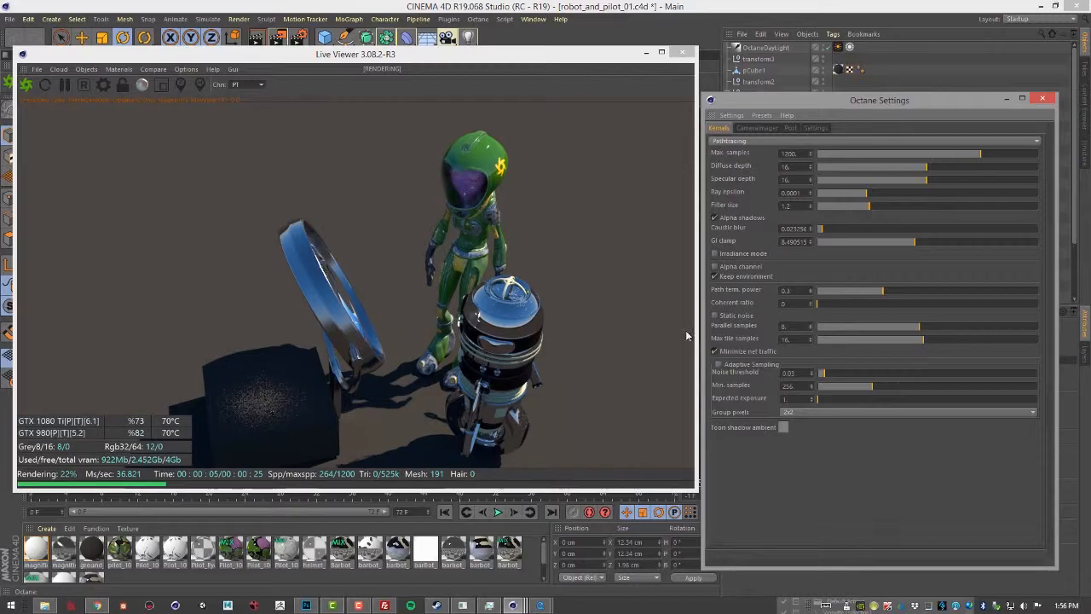
pyautogui.moveTo(922, 242); pyautogui.dragTo(1006, 242)
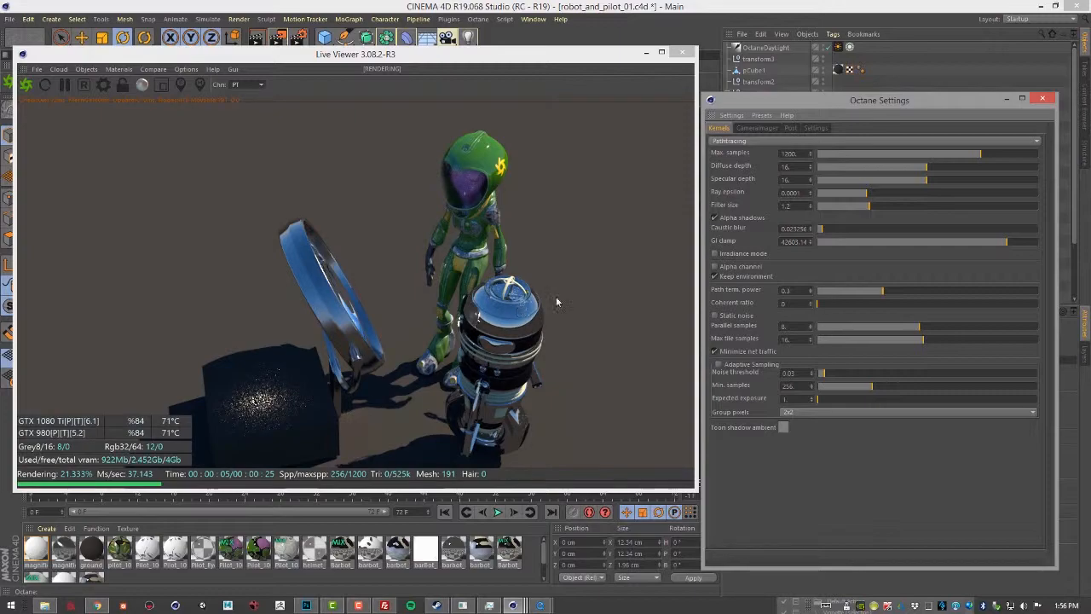
# Step: Move the Live Viewer off the viewport, turn the camera towards the magnifying lens, and switch the kernel to Directlighting
pyautogui.click(756, 143)
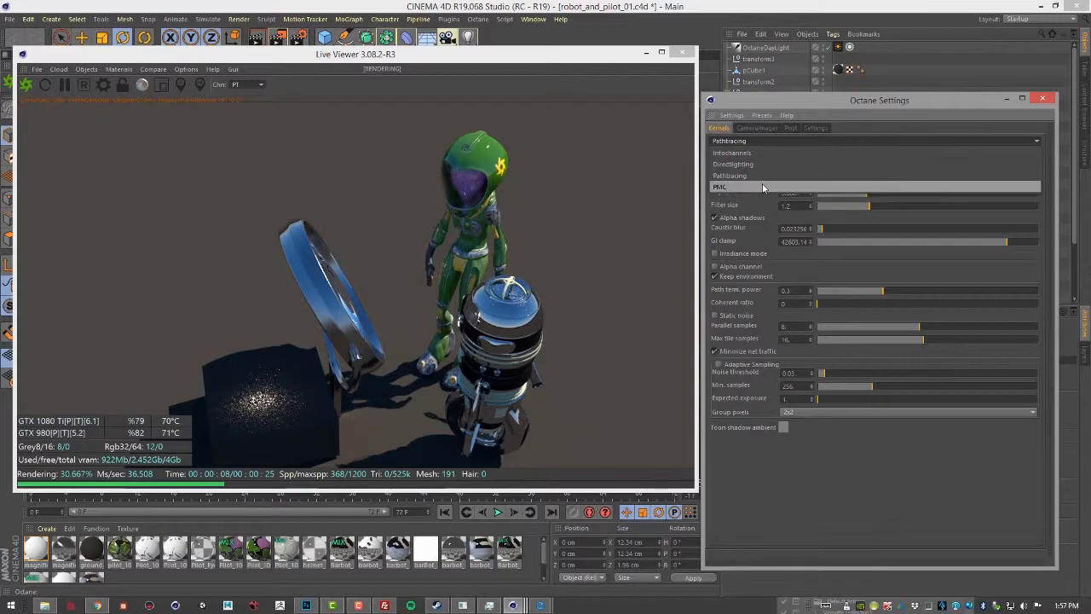
pyautogui.click(814, 450)
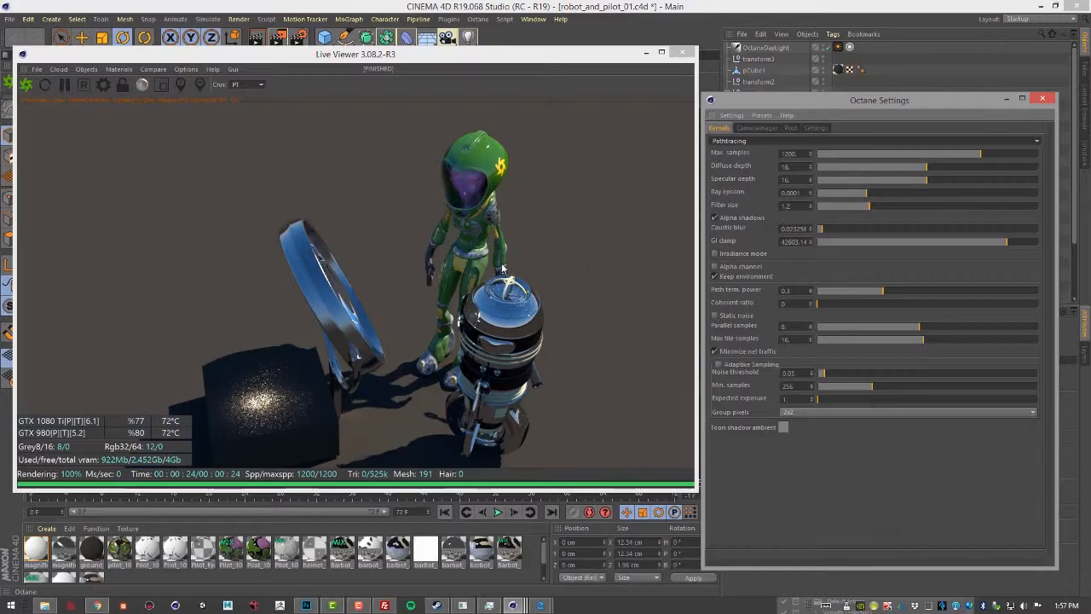
pyautogui.moveTo(503, 57); pyautogui.dragTo(288, 58)
pyautogui.keyDown('alt'); pyautogui.moveTo(526, 223); pyautogui.dragTo(652, 260); pyautogui.keyUp('alt')
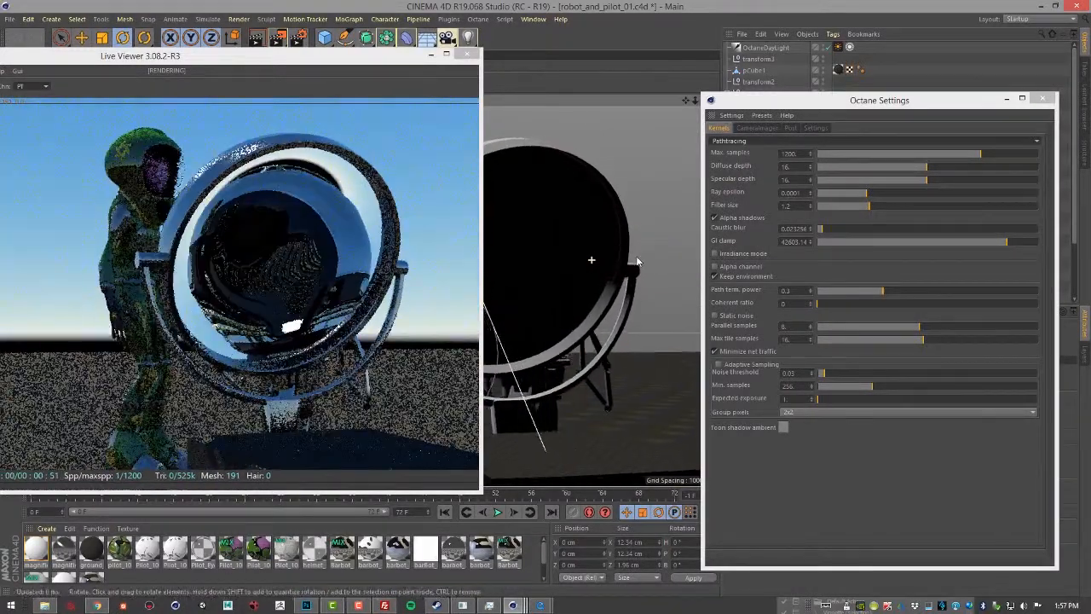
pyautogui.click(753, 143)
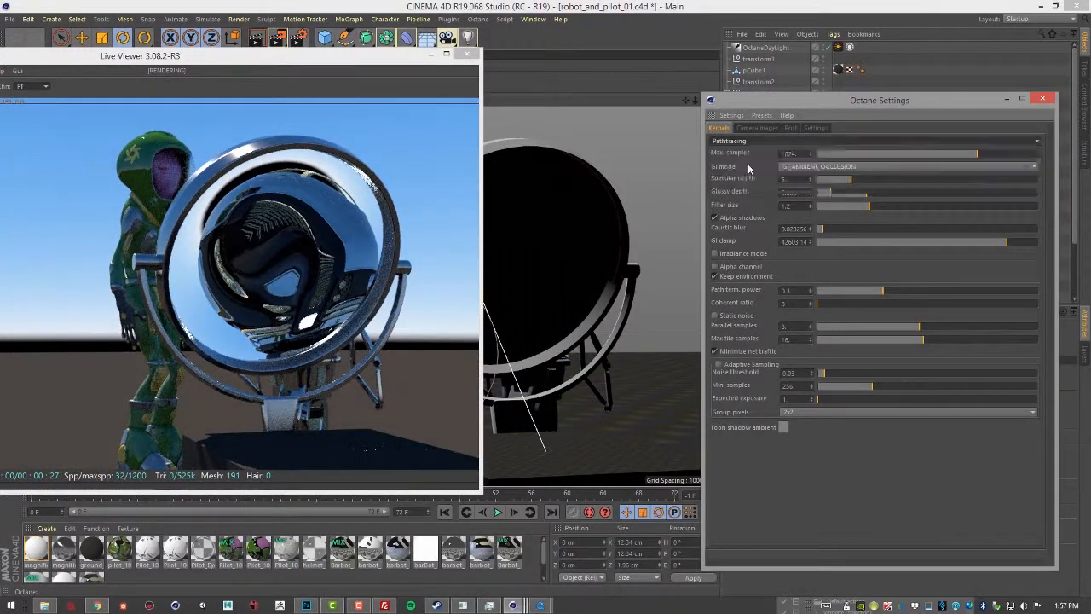
pyautogui.click(750, 164)
# Step: With the lens and robot in view, set specular depth to 10, GI mode to GI_DIFFUSE and glossy depth to 7
pyautogui.keyDown('alt'); pyautogui.moveTo(598, 256); pyautogui.dragTo(522, 241); pyautogui.keyUp('alt')
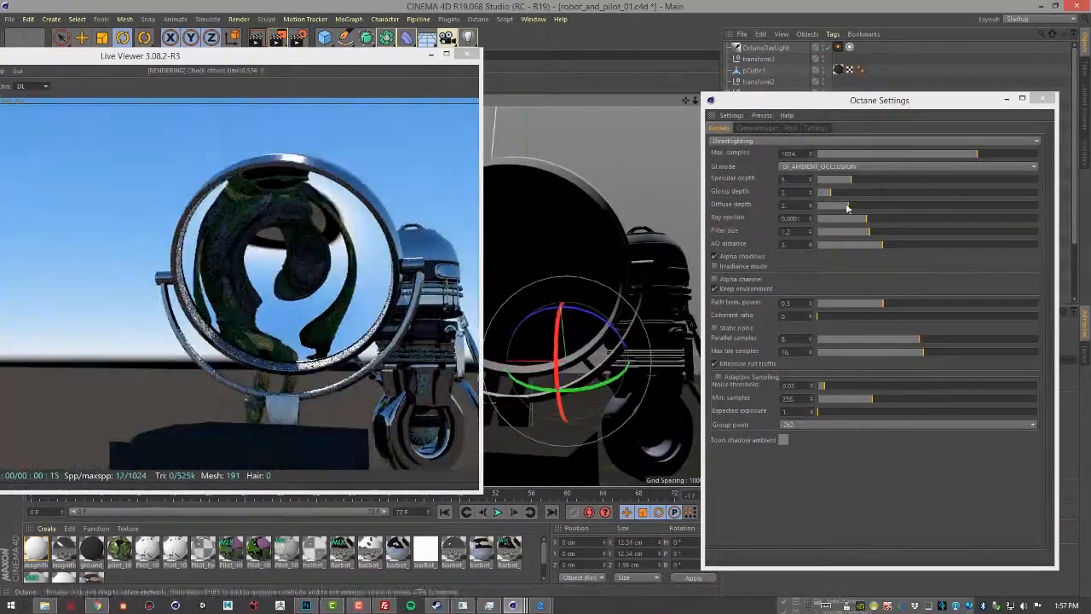
pyautogui.moveTo(852, 184); pyautogui.dragTo(880, 178)
pyautogui.click(875, 166)
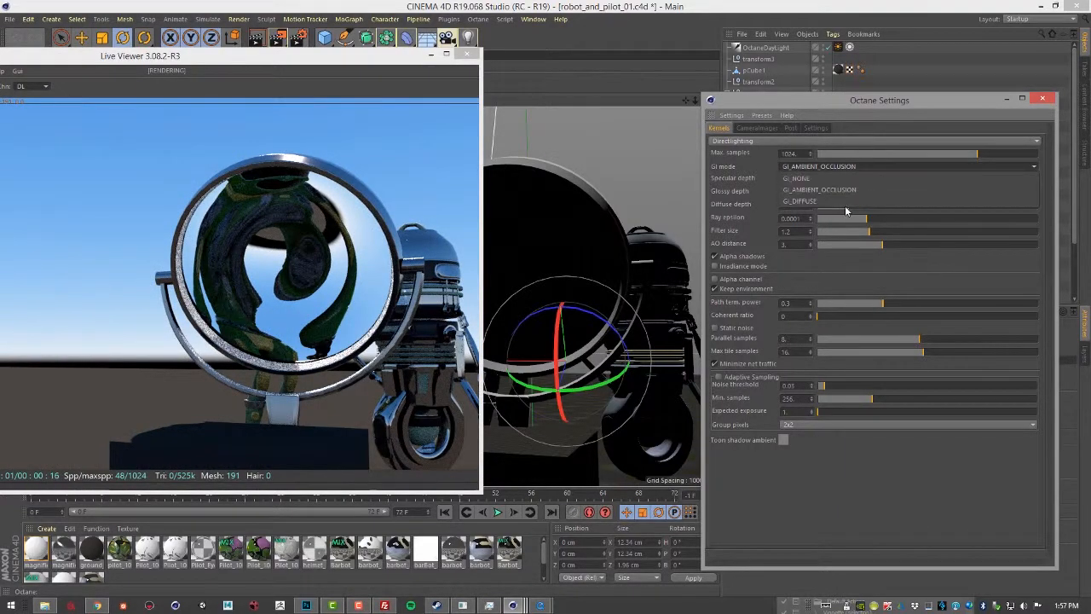
pyautogui.click(847, 203)
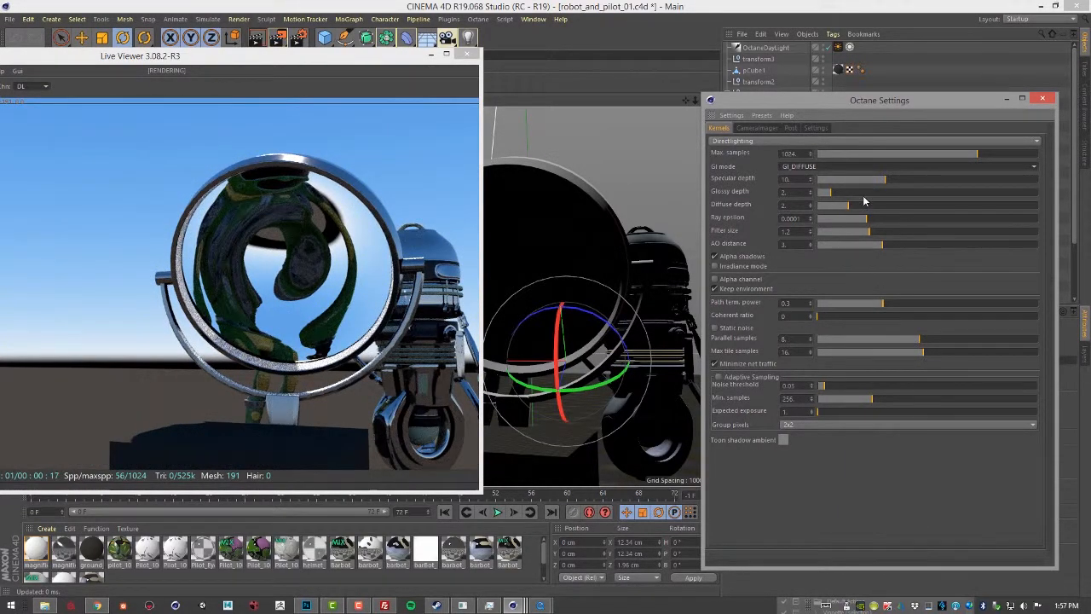
pyautogui.moveTo(833, 197); pyautogui.dragTo(863, 193)
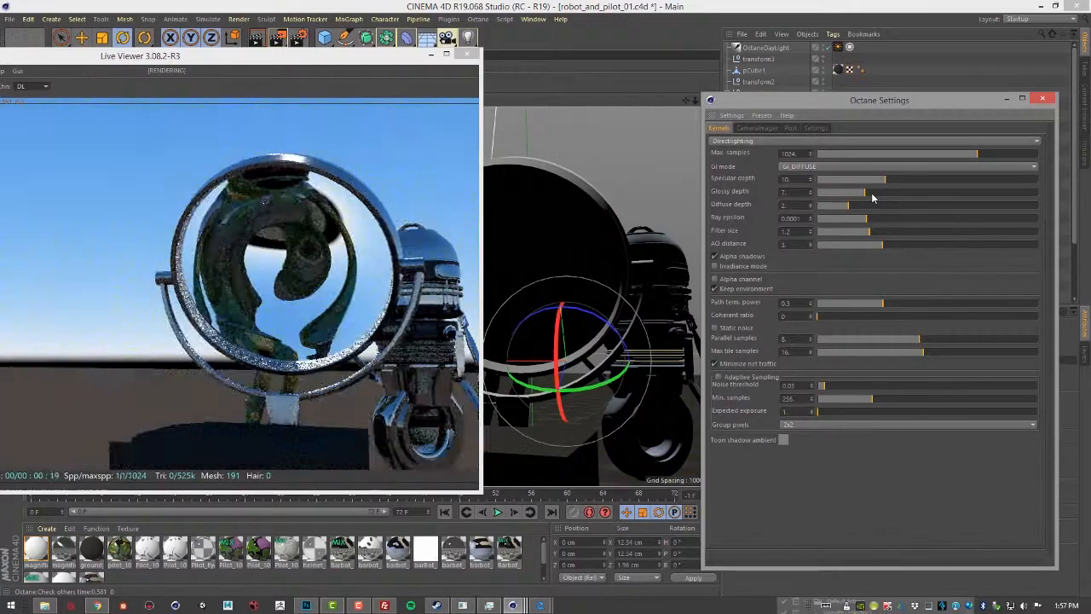
# Step: Frame the pilot's helmet in close-up and set the GI mode to GI_AMBIENT_OCCLUSION
pyautogui.moveTo(585, 279)
pyautogui.keyDown('alt'); pyautogui.mouseDown()
pyautogui.moveTo(588, 260)
pyautogui.moveTo(588, 273)
pyautogui.moveTo(571, 270)
pyautogui.moveTo(604, 283)
pyautogui.mouseUp(); pyautogui.keyUp('alt')
pyautogui.keyDown('alt'); pyautogui.moveTo(604, 277); pyautogui.dragTo(810, 407, button='right'); pyautogui.keyUp('alt')
pyautogui.keyDown('alt'); pyautogui.moveTo(509, 230); pyautogui.dragTo(548, 239, button='right'); pyautogui.keyUp('alt')
pyautogui.keyDown('alt'); pyautogui.moveTo(549, 245); pyautogui.dragTo(580, 291); pyautogui.keyUp('alt')
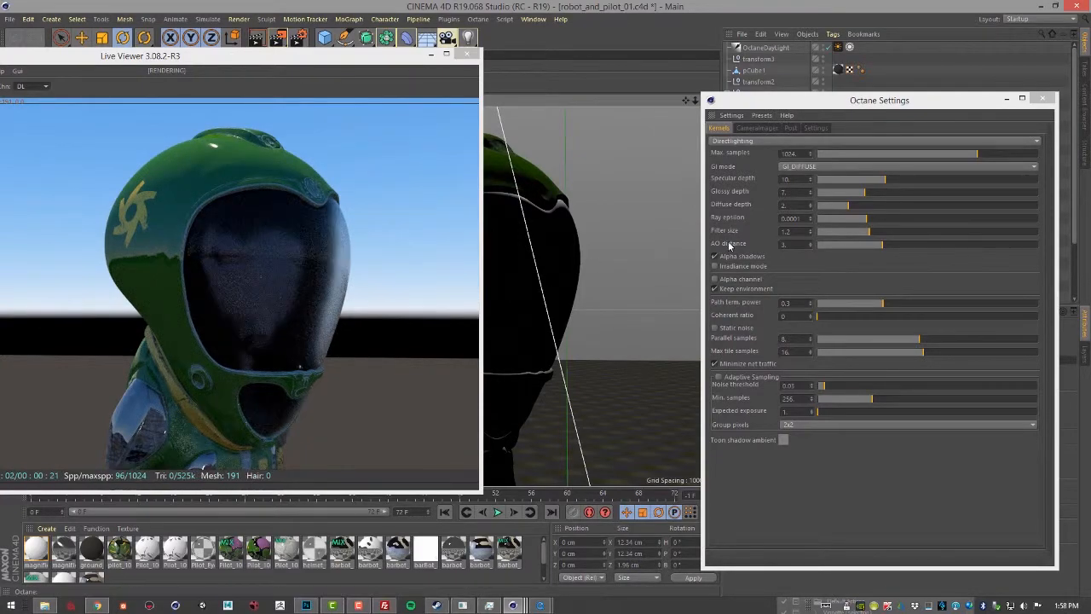
pyautogui.click(827, 169)
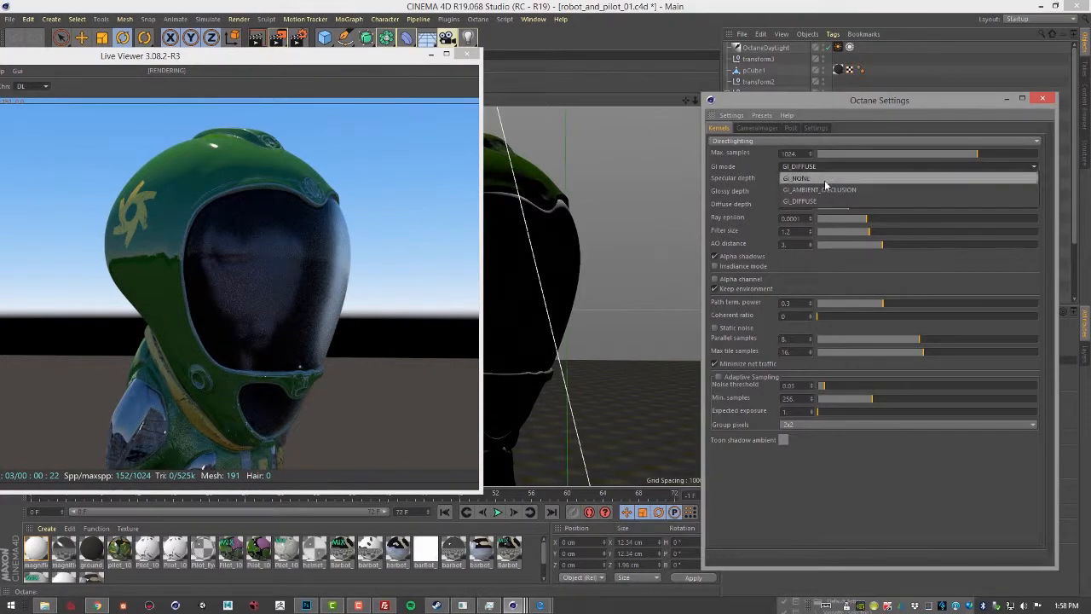
pyautogui.click(825, 186)
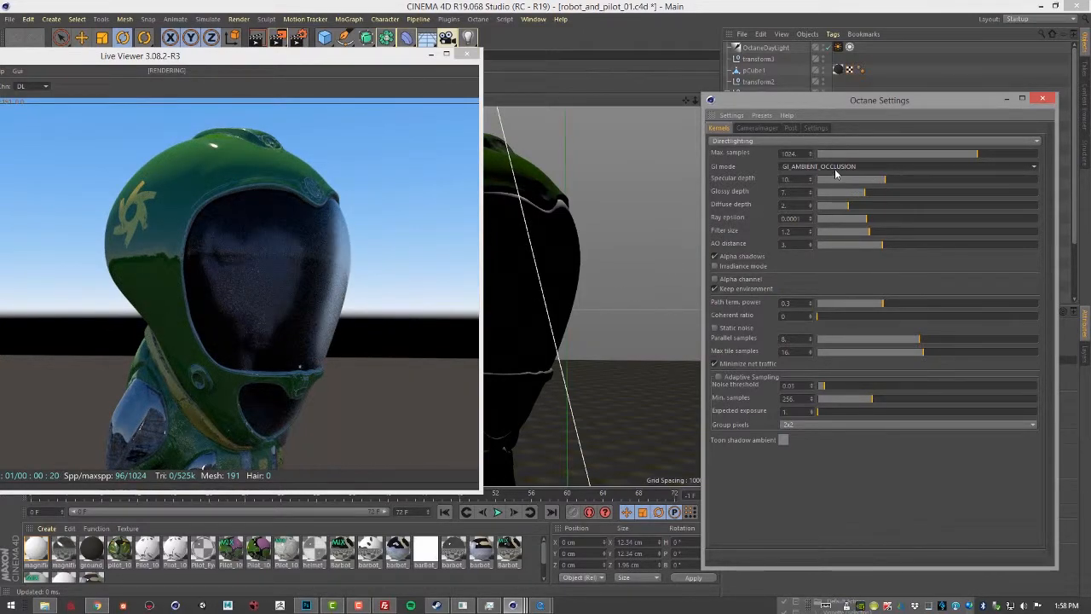
# Step: Switch the kernel to Pathtracing and move the settings window clear of the helmet in the viewport
pyautogui.click(822, 143)
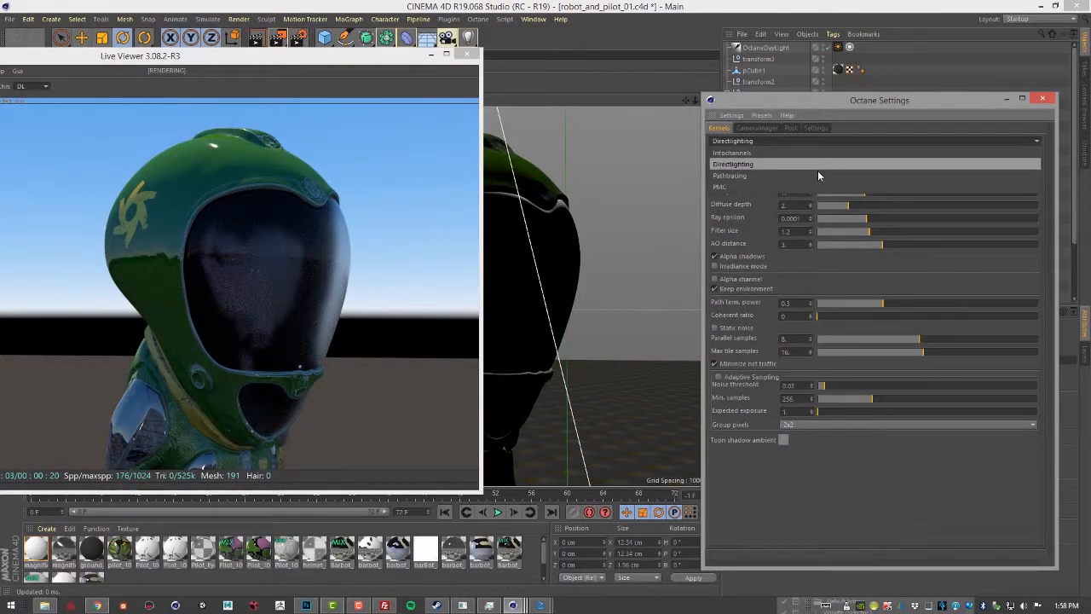
pyautogui.click(817, 169)
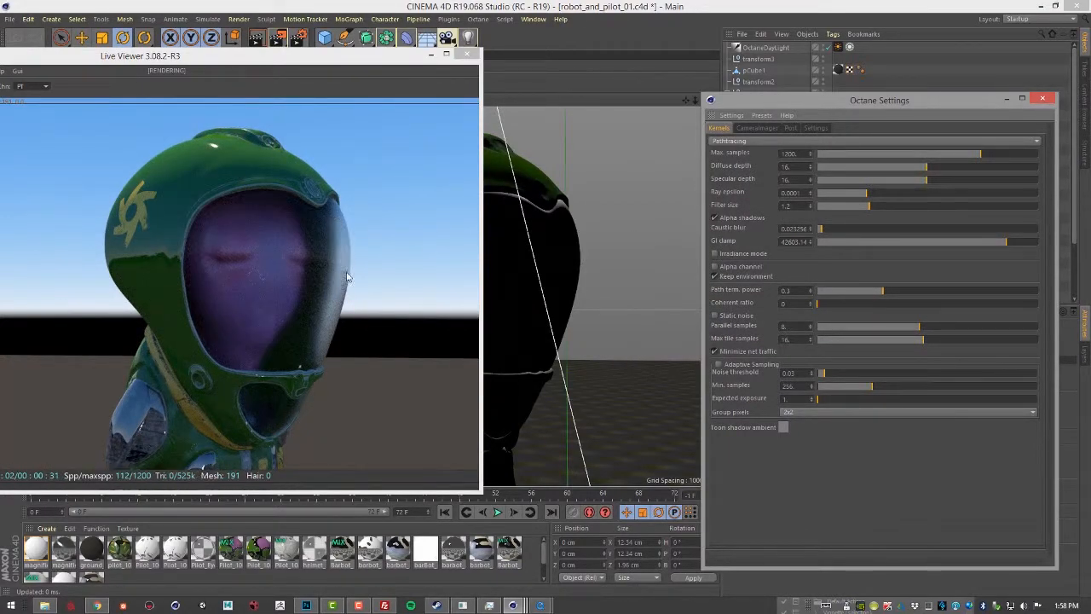
pyautogui.moveTo(795, 102); pyautogui.dragTo(601, 319)
# Step: Select the helmet's glass visor and set the roughness color of its helmet_glass material to black
pyautogui.click(553, 248)
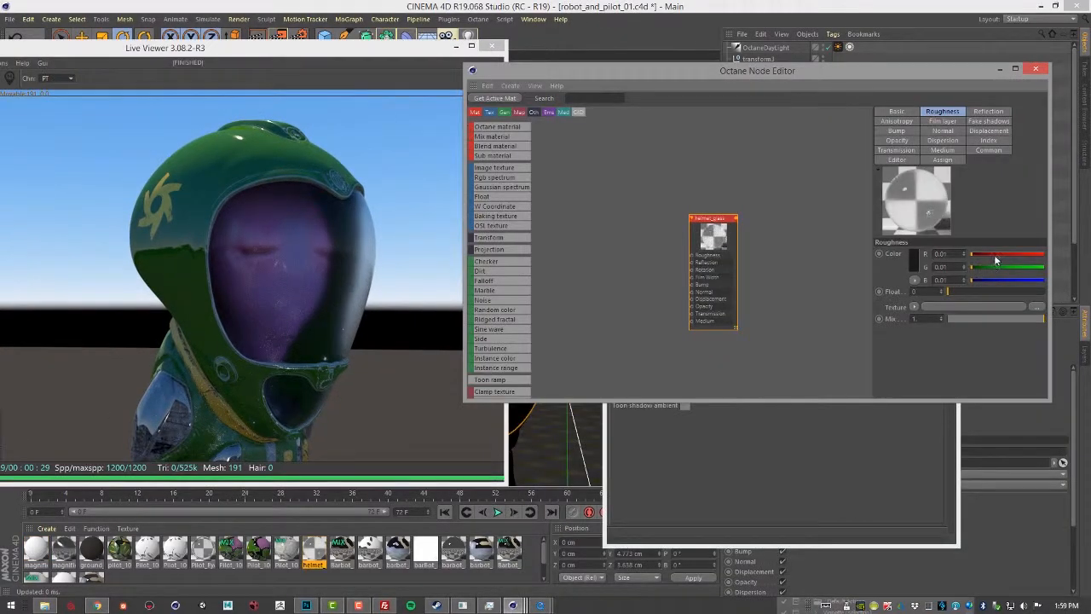
pyautogui.click(909, 260)
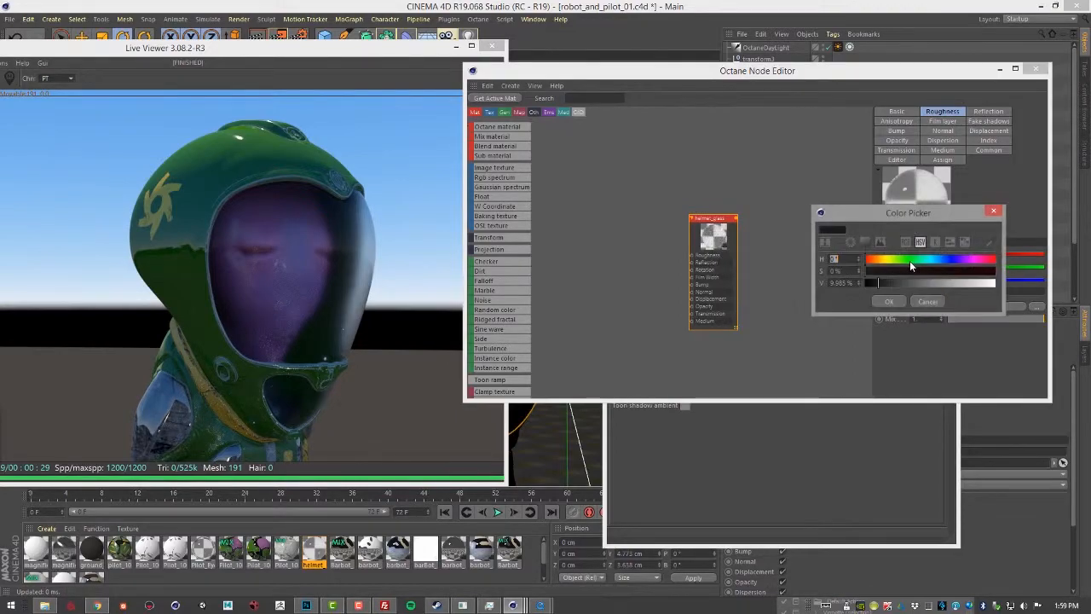
pyautogui.click(890, 302)
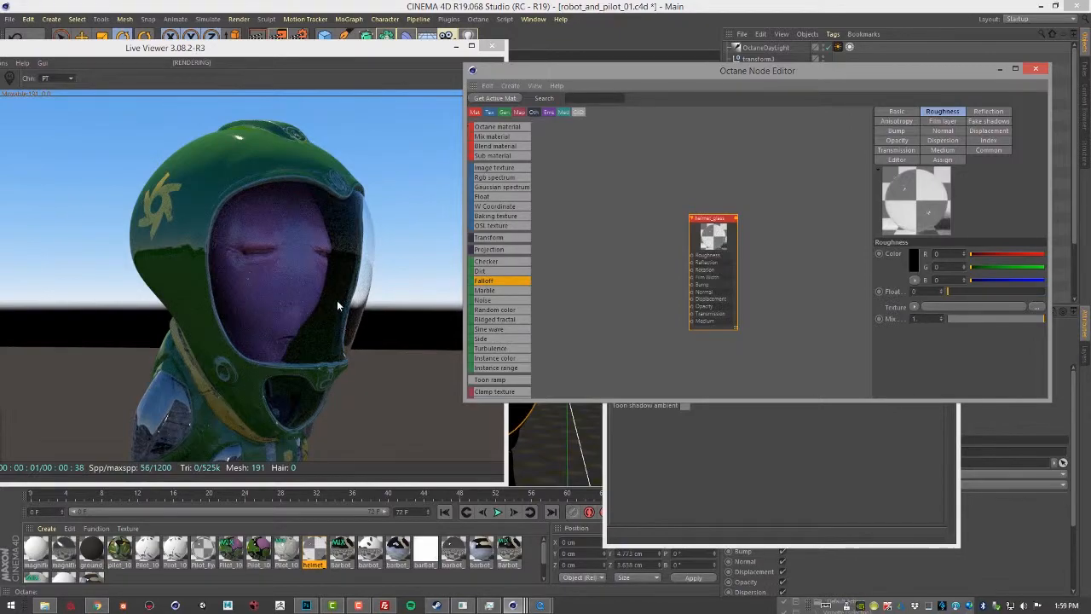
# Step: Uncover the kernel settings, switch the kernel to Directlighting and raise the specular depth to about 15
pyautogui.moveTo(636, 74); pyautogui.dragTo(568, 428)
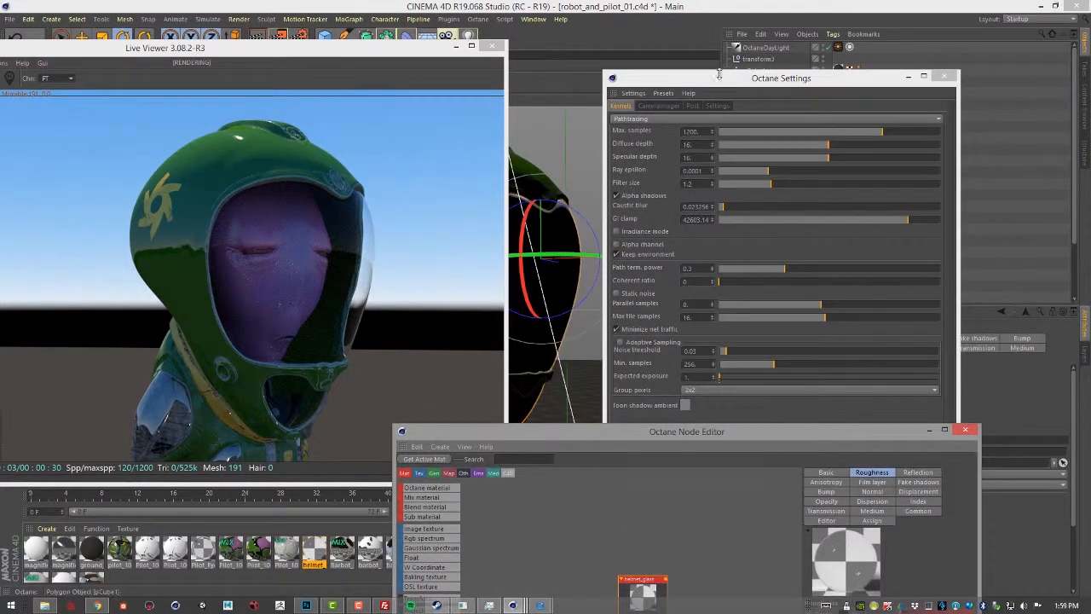
pyautogui.click(686, 119)
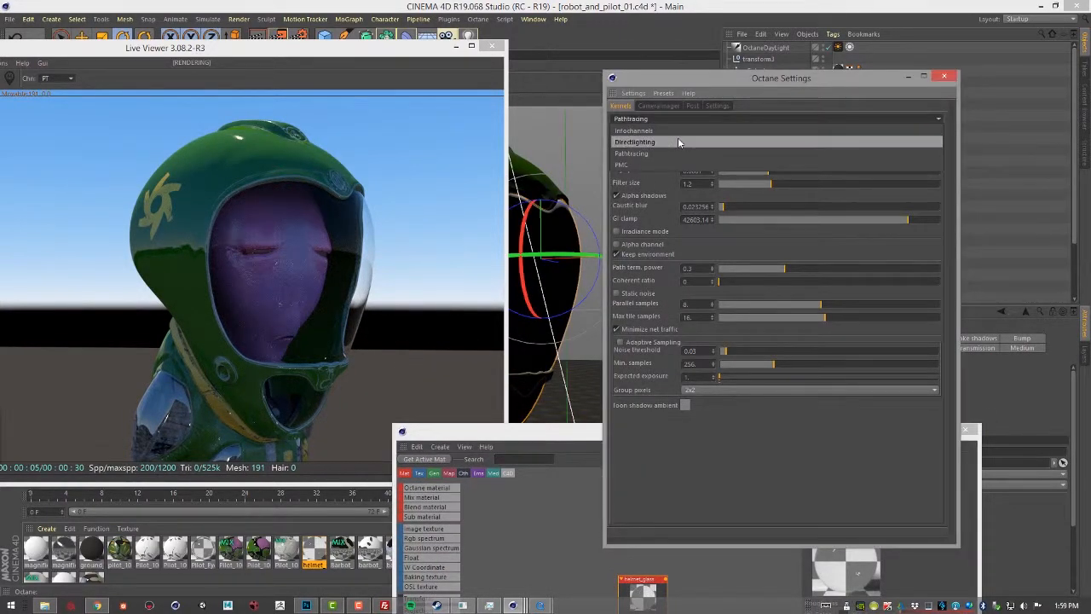
pyautogui.click(674, 130)
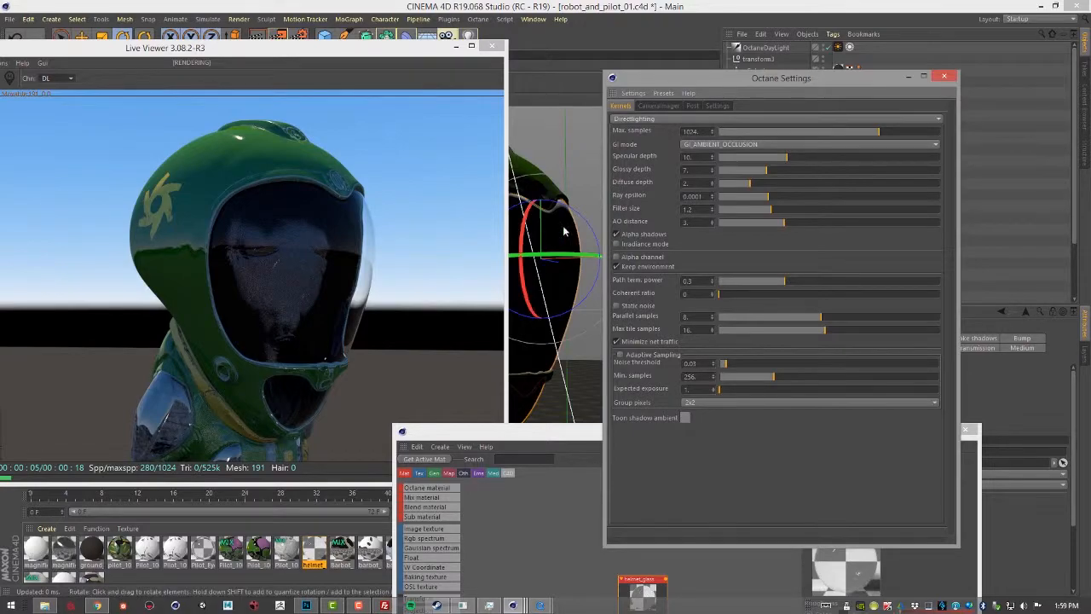
pyautogui.moveTo(787, 158); pyautogui.dragTo(814, 157)
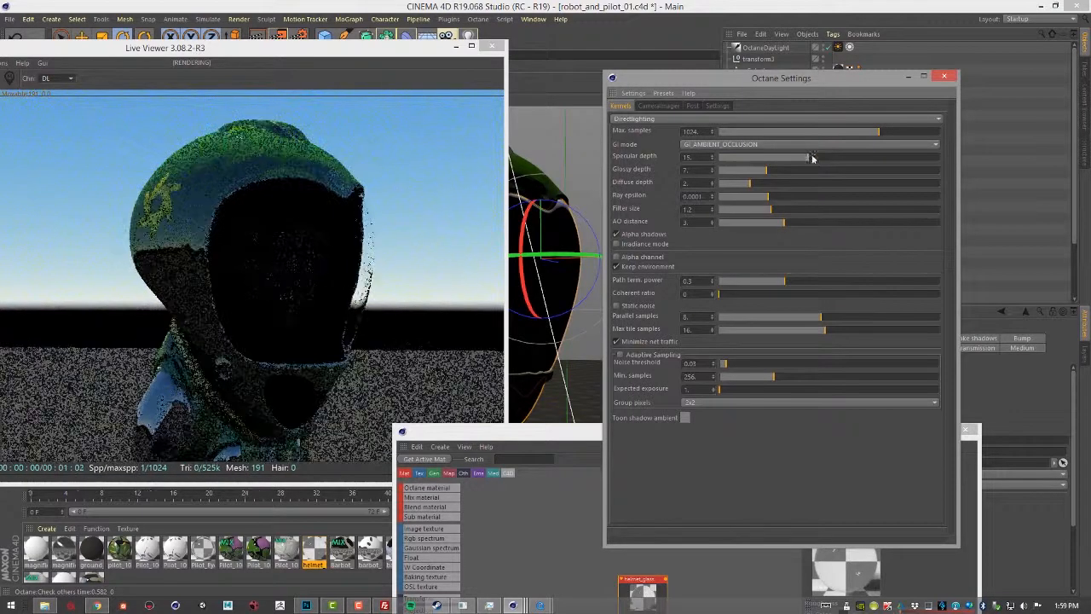
# Step: Change the render kernel back to Pathtracing for the clear-visor helmet
pyautogui.click(750, 118)
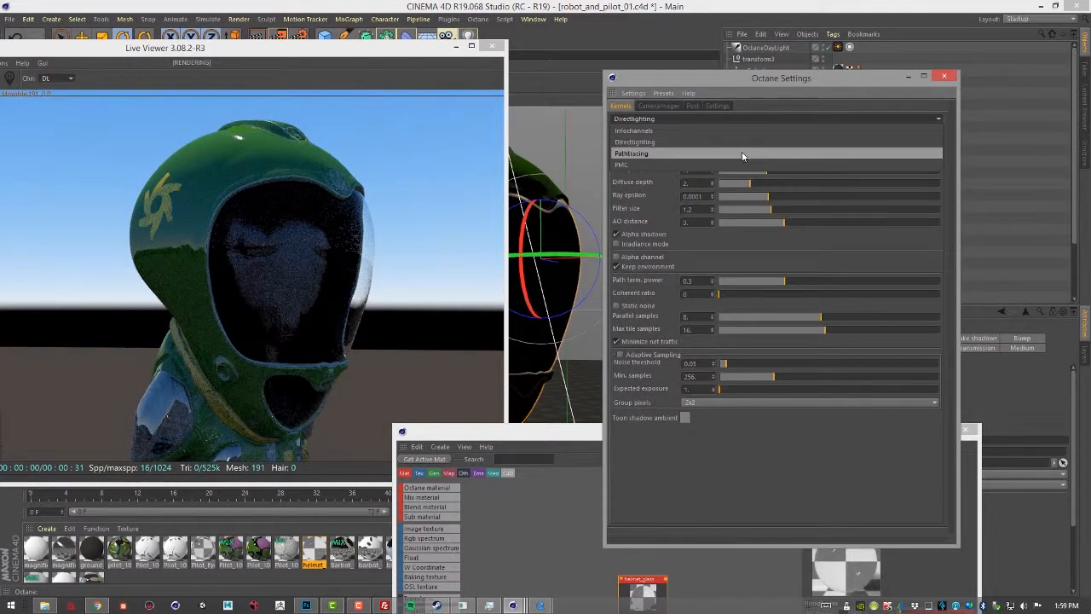
pyautogui.click(743, 153)
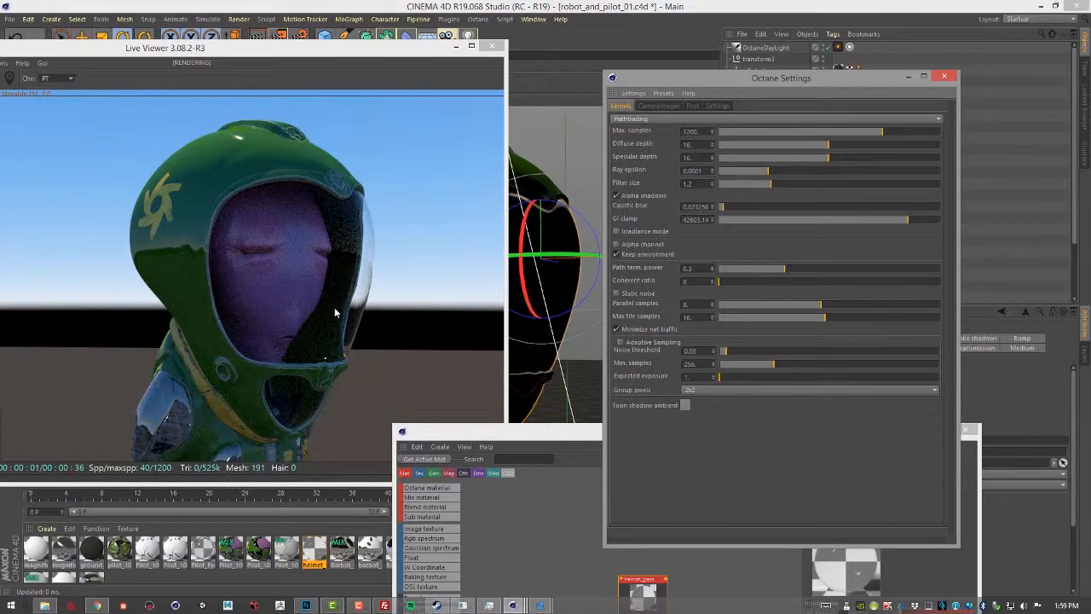